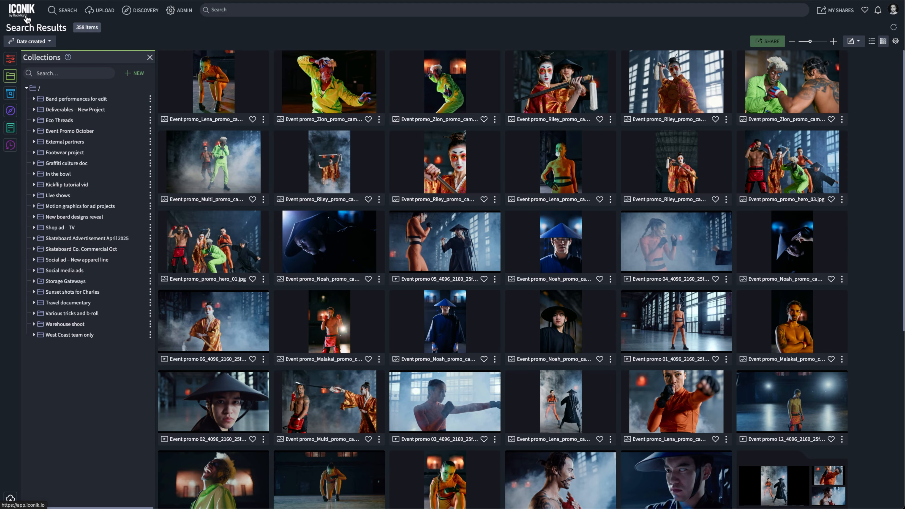
Step: Run face recognition on the Event Promo October collection without forcing a re-run
{"action": "right_click", "coordinate": [438, 180]}
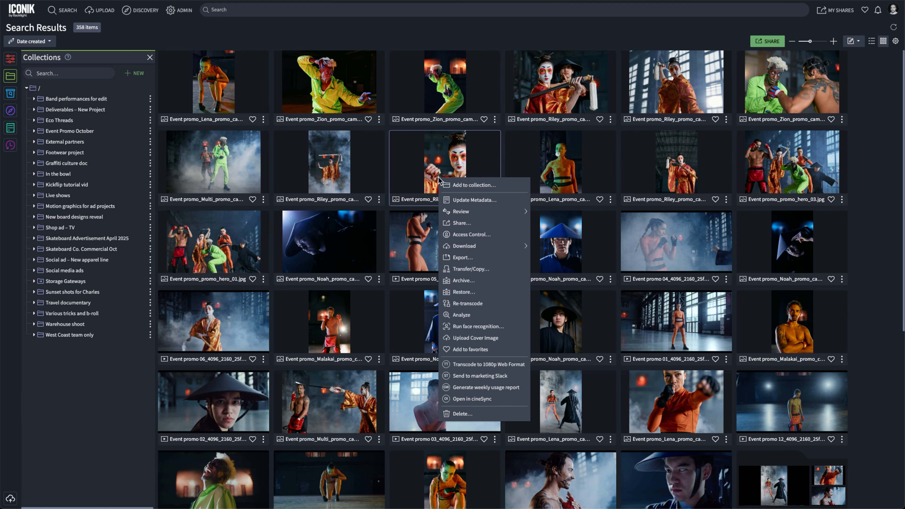
{"action": "left_click", "coordinate": [259, 40]}
{"action": "right_click", "coordinate": [125, 131]}
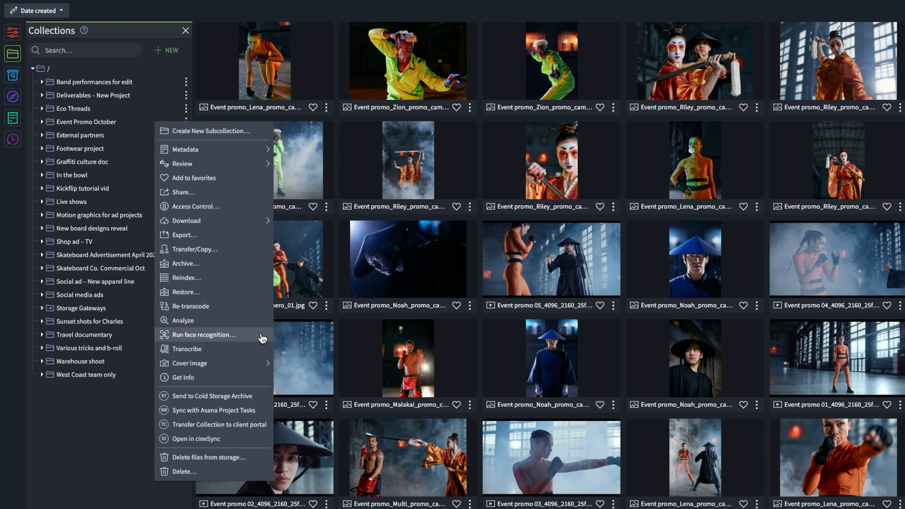
{"action": "left_click", "coordinate": [262, 335]}
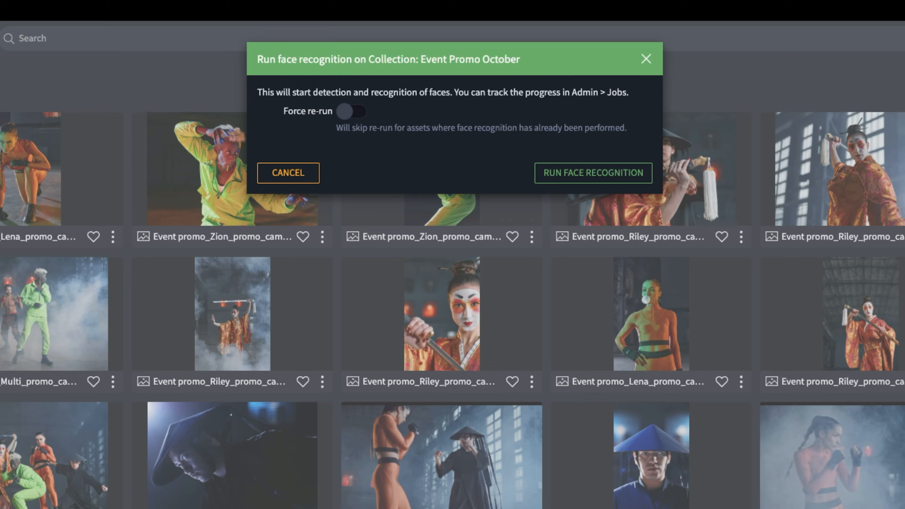
{"action": "left_click", "coordinate": [649, 181]}
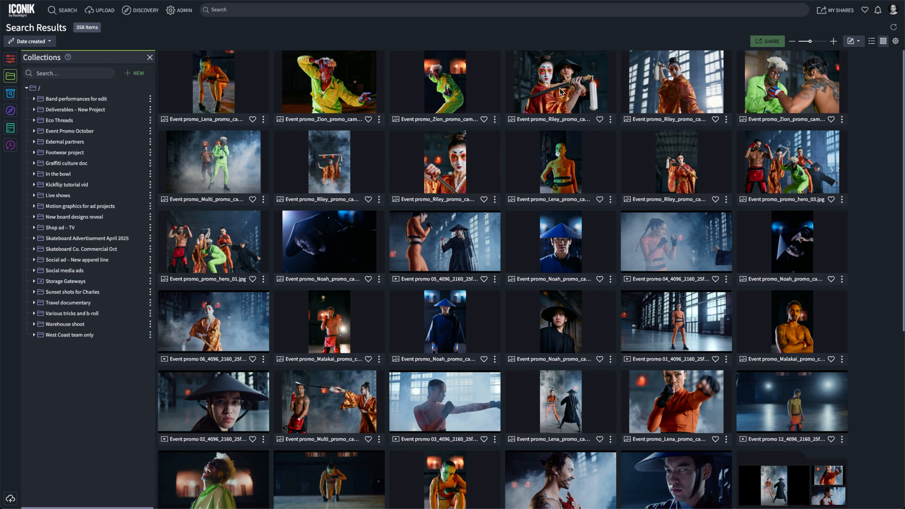
Step: Check the progress of the Event Promo October face recognition job and view its subjobs
{"action": "left_click", "coordinate": [176, 11]}
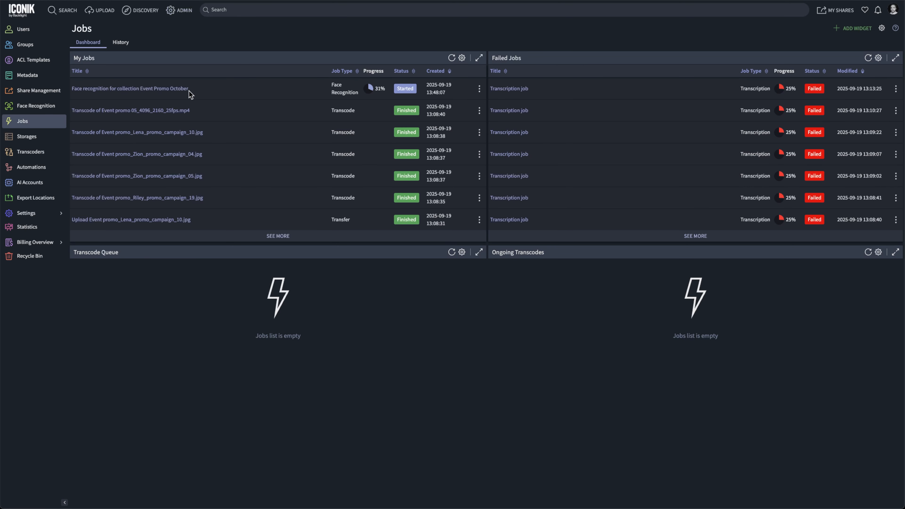
{"action": "left_click", "coordinate": [182, 92]}
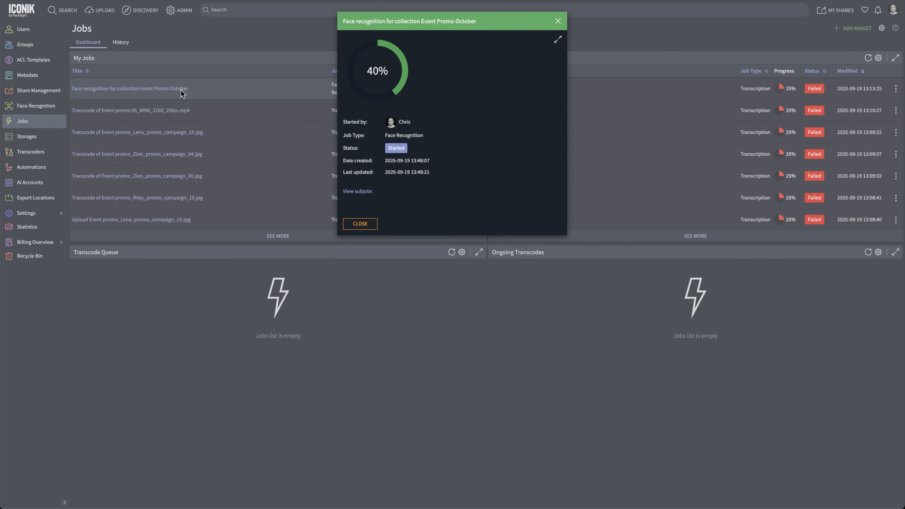
{"action": "left_click", "coordinate": [369, 192]}
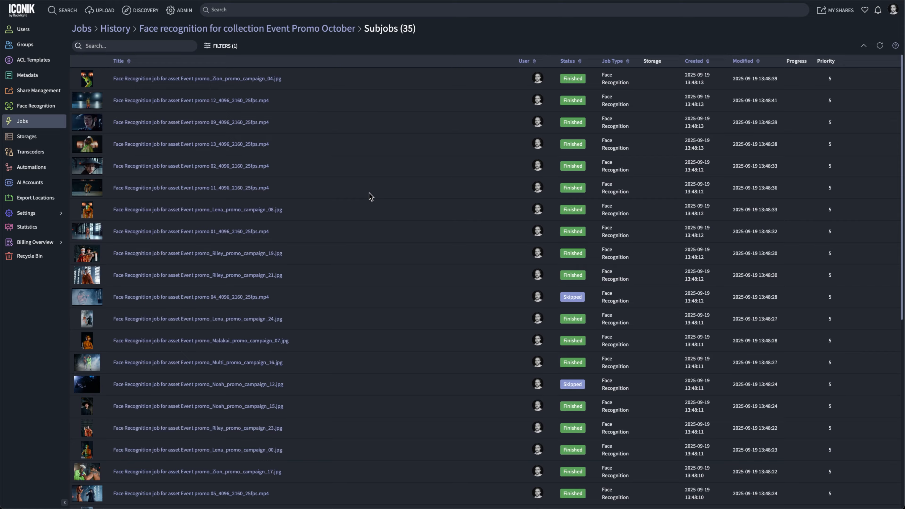
Step: Return to the search results and look at the assets' face recognition badges in both list and grid view
{"action": "left_click", "coordinate": [33, 14]}
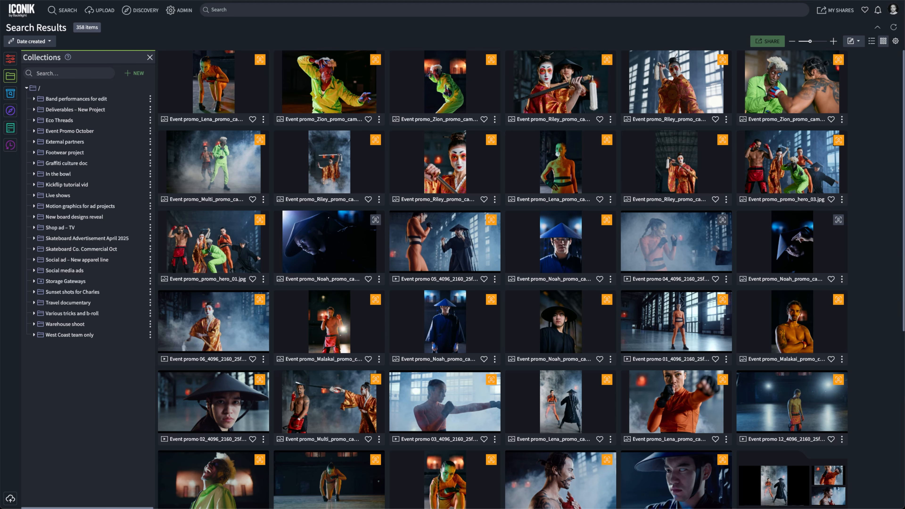
{"action": "left_click", "coordinate": [872, 41]}
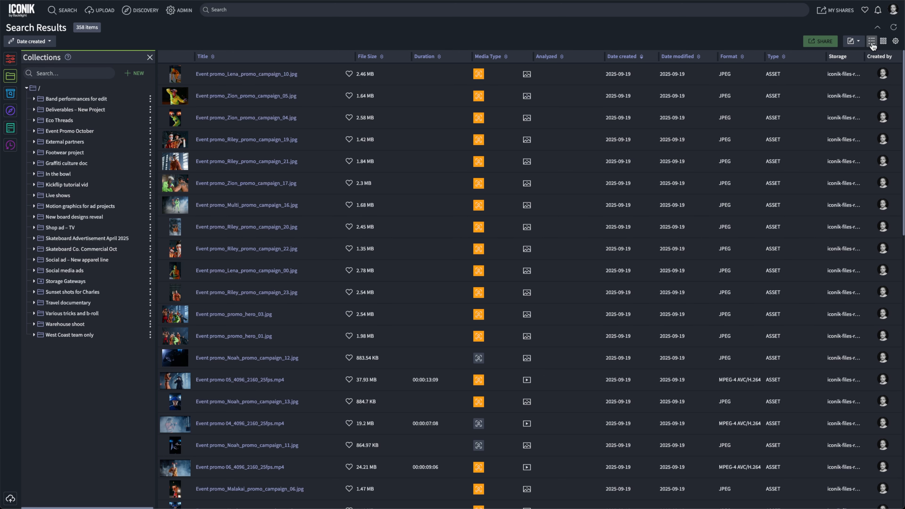
{"action": "left_click", "coordinate": [884, 41]}
Step: Start confirming faces in Event promo_promo_hero_01.jpg and save the man with red hand wraps as a new person, entering his full name
{"action": "left_click", "coordinate": [201, 256]}
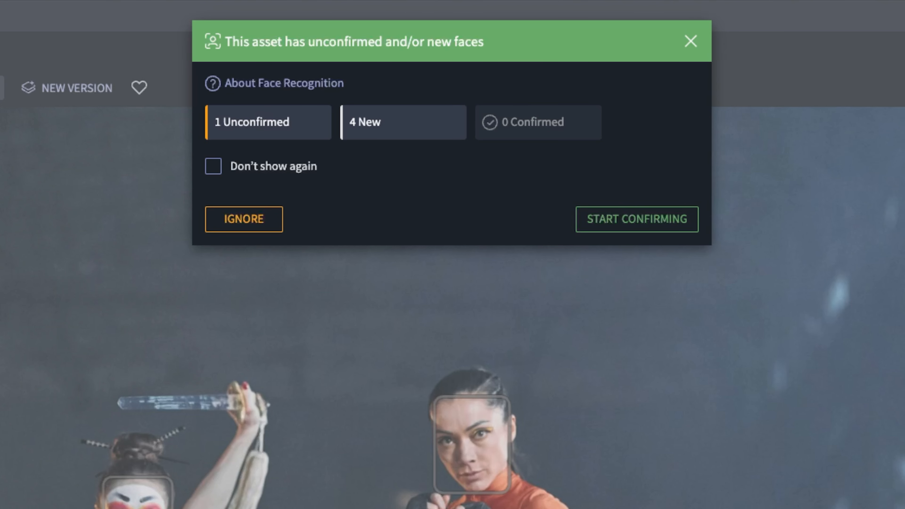
{"action": "left_click", "coordinate": [658, 224]}
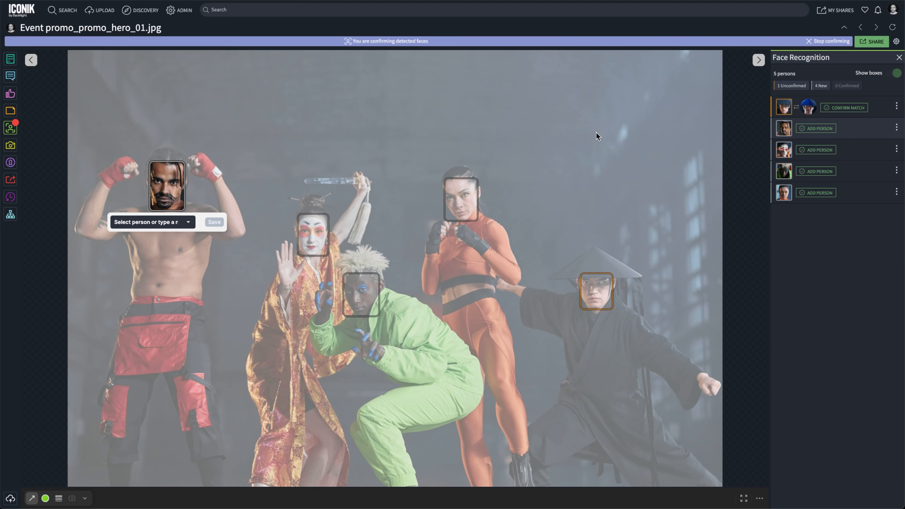
{"action": "left_click", "coordinate": [170, 223]}
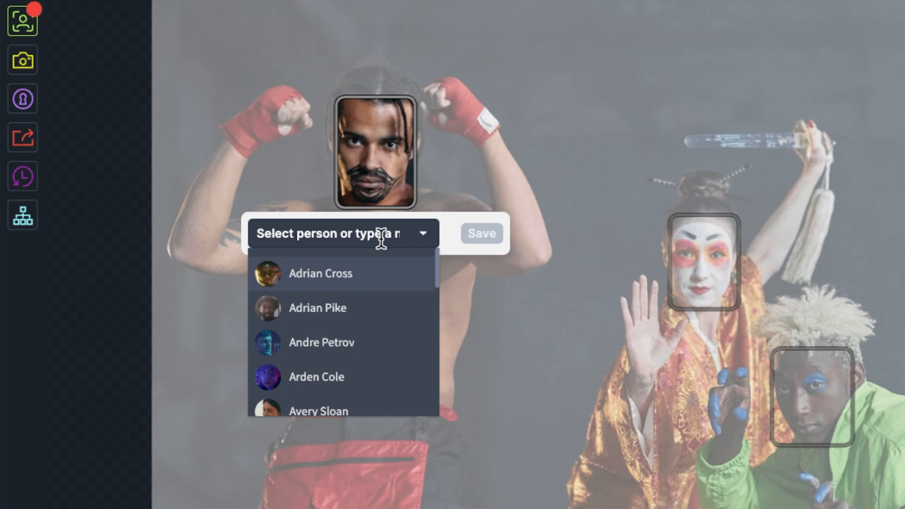
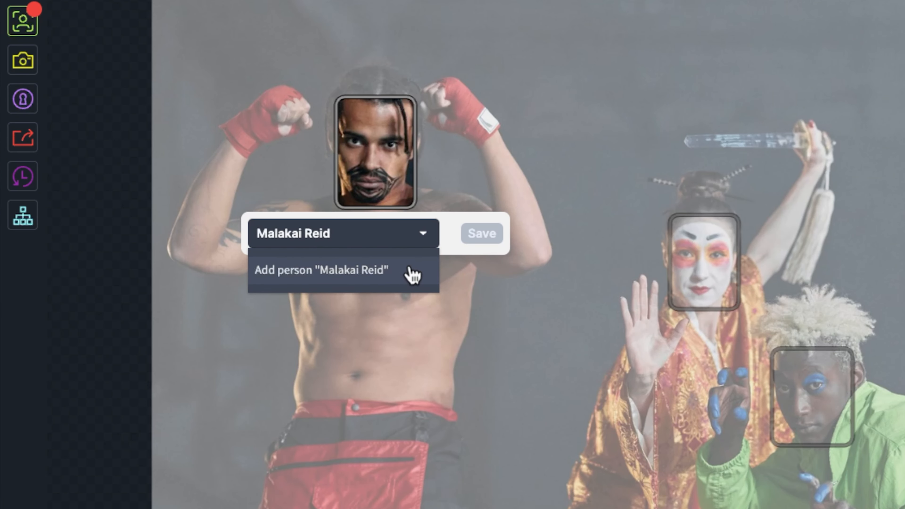
{"action": "left_click", "coordinate": [413, 274]}
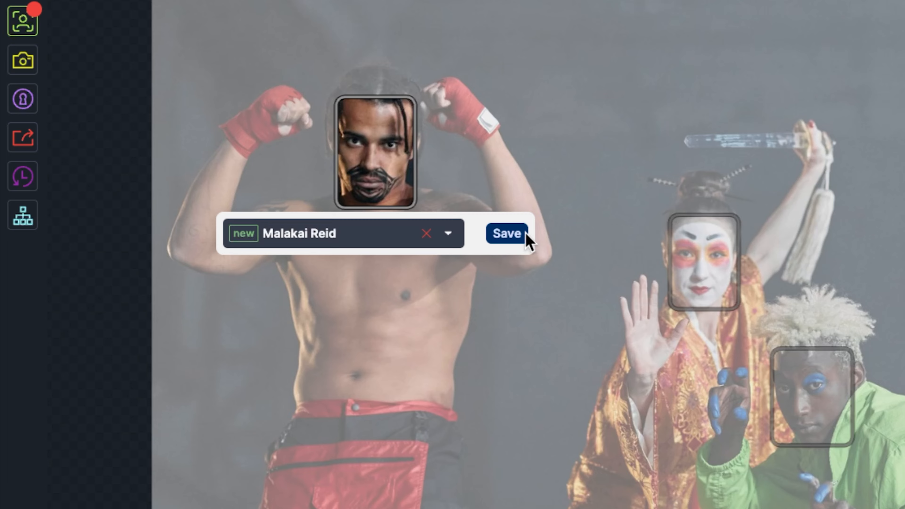
{"action": "left_click", "coordinate": [526, 235]}
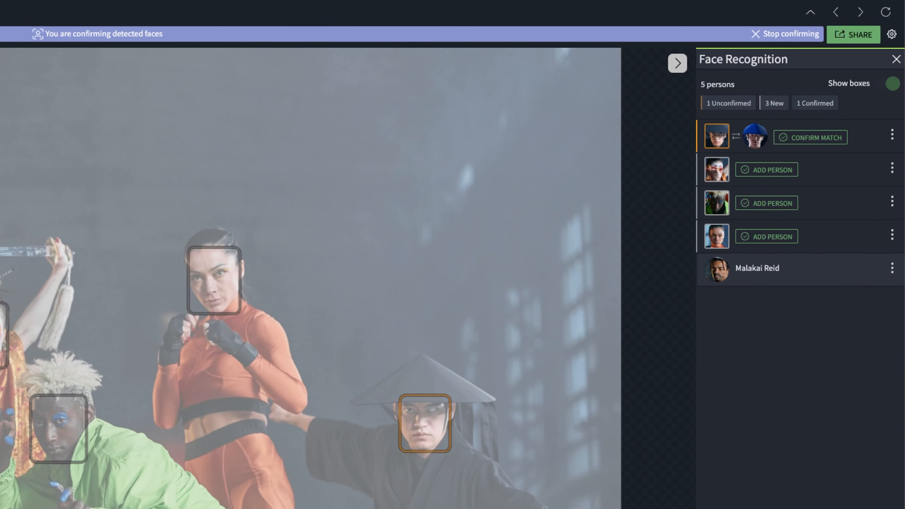
Step: Add the woman in the orange outfit as a new person, entering her full name
{"action": "left_click", "coordinate": [816, 171]}
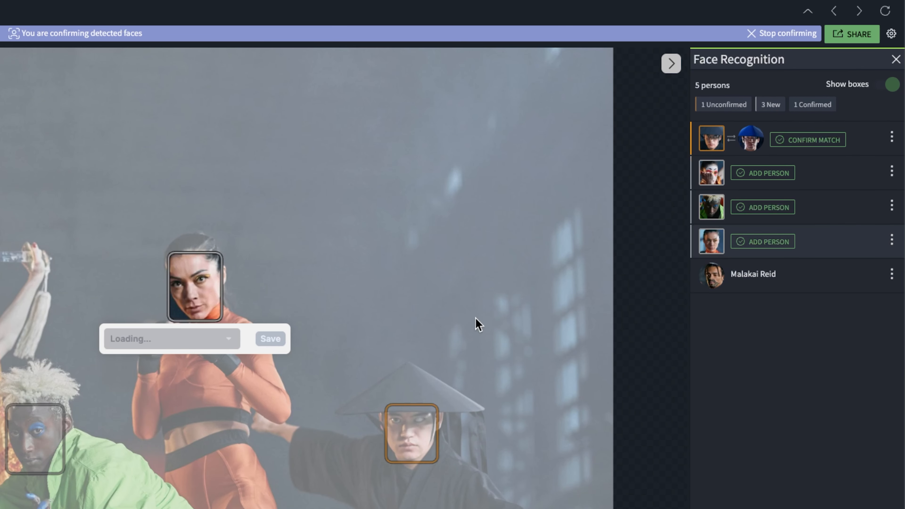
{"action": "left_click", "coordinate": [783, 251]}
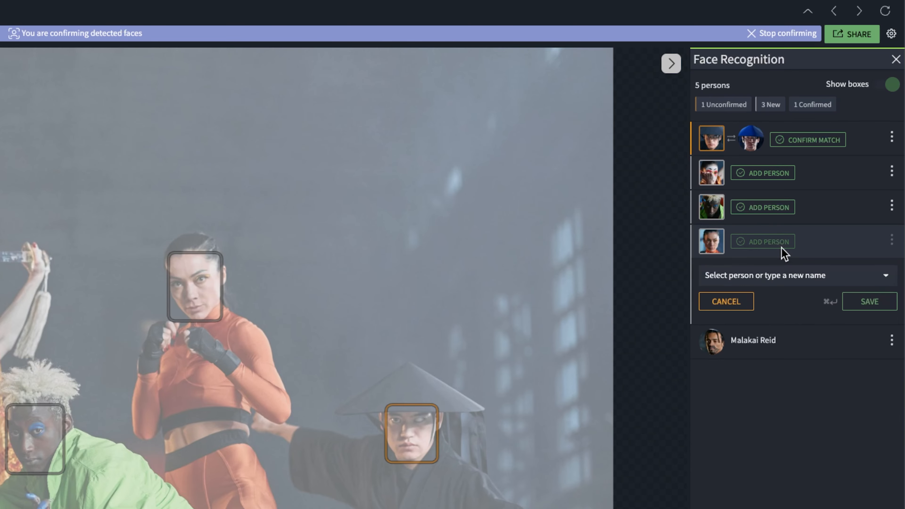
{"action": "left_click", "coordinate": [839, 314]}
{"action": "left_click", "coordinate": [855, 307]}
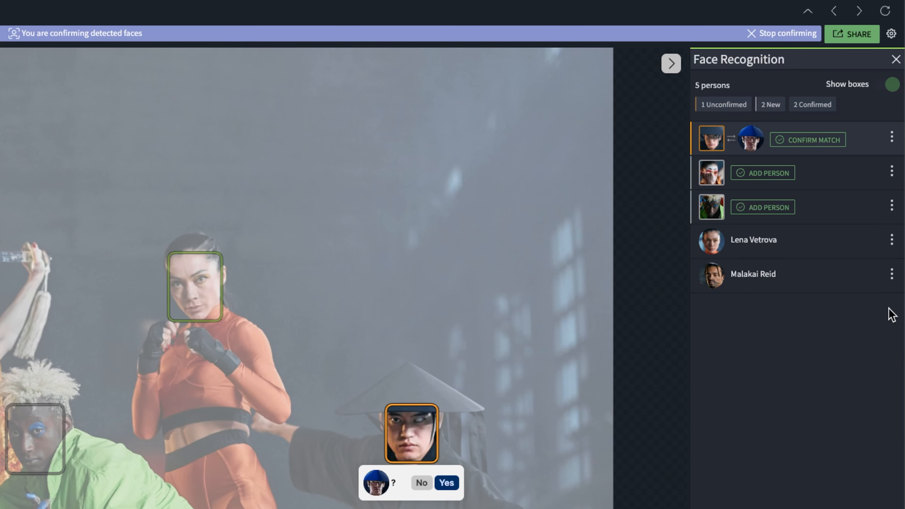
Step: Add the blond-haired man in the green suit as a new person, entering his full name
{"action": "left_click", "coordinate": [791, 211]}
{"action": "left_click", "coordinate": [802, 239]}
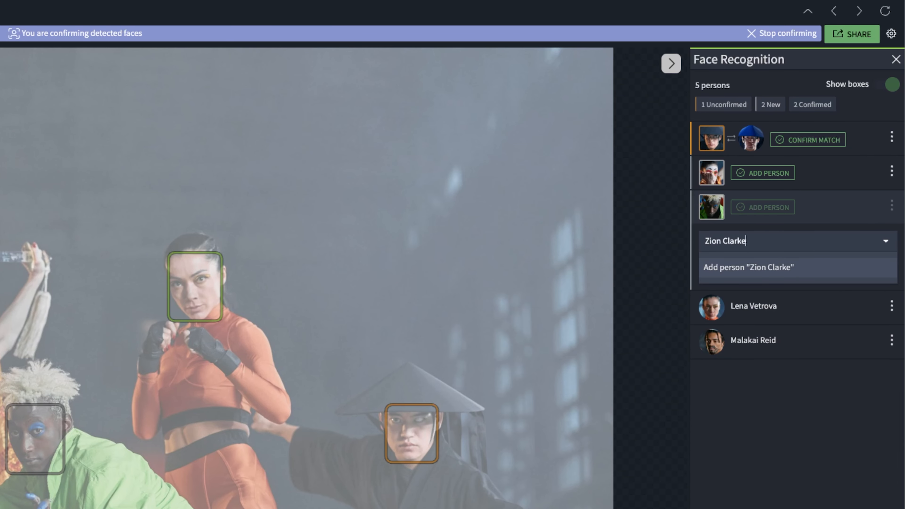
{"action": "left_click", "coordinate": [814, 268]}
{"action": "left_click", "coordinate": [881, 271]}
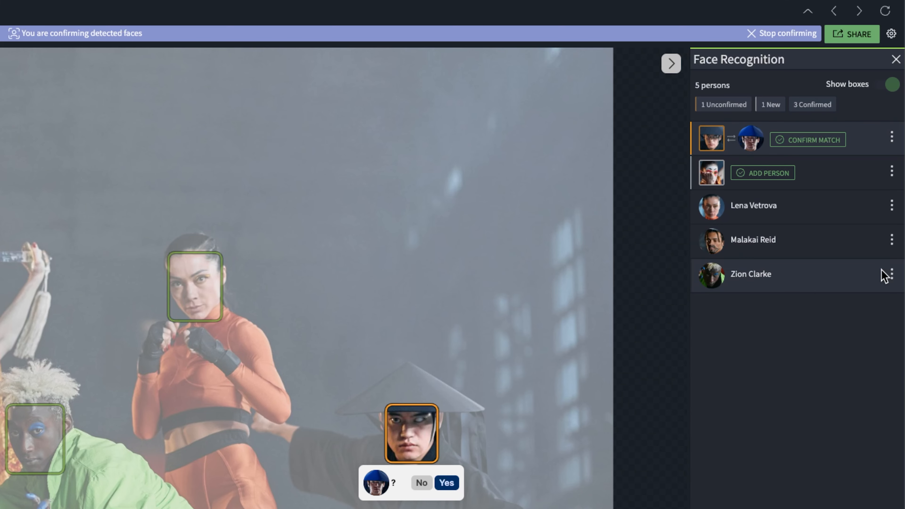
Step: Add the performer with white face paint and an orange kimono as a new person, entering their full name
{"action": "left_click", "coordinate": [788, 178]}
{"action": "left_click", "coordinate": [802, 203]}
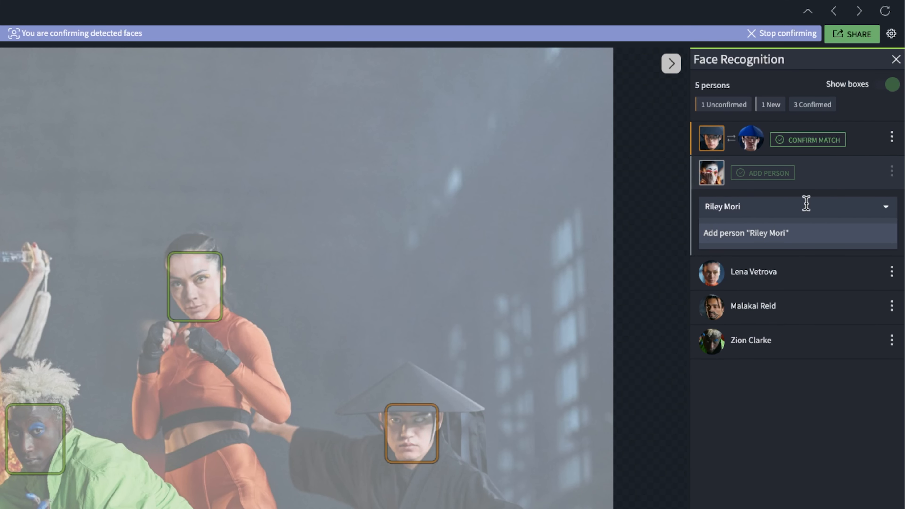
{"action": "left_click", "coordinate": [807, 233]}
{"action": "left_click", "coordinate": [860, 238]}
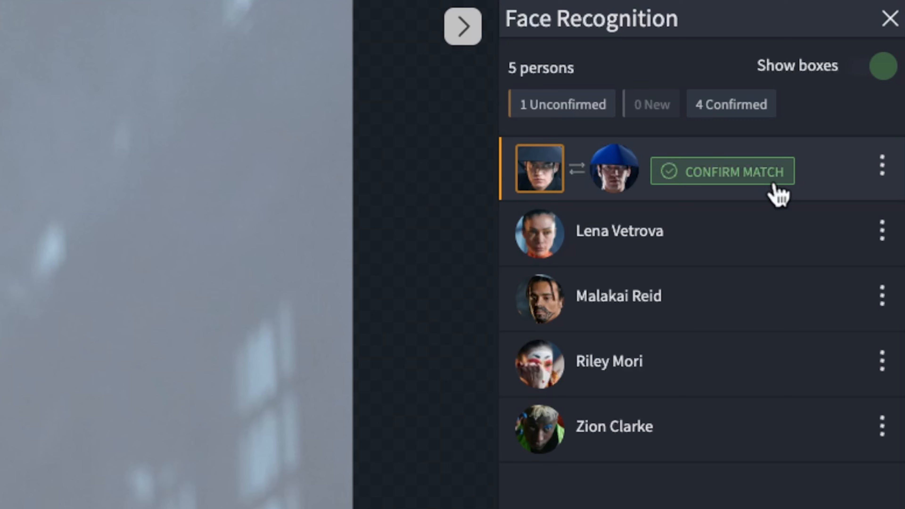
Step: Confirm the suggested match for the man in the conical hat and save him as a new person with his full name
{"action": "left_click", "coordinate": [774, 181]}
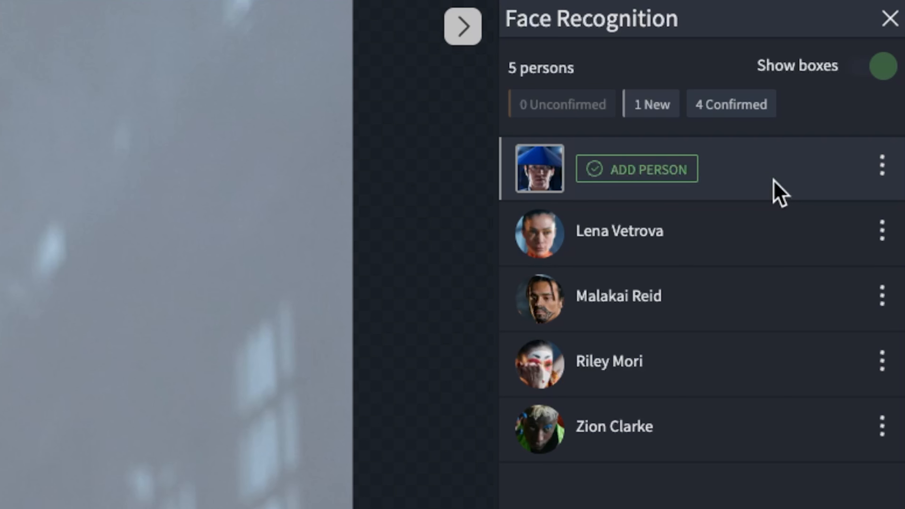
{"action": "left_click", "coordinate": [693, 179]}
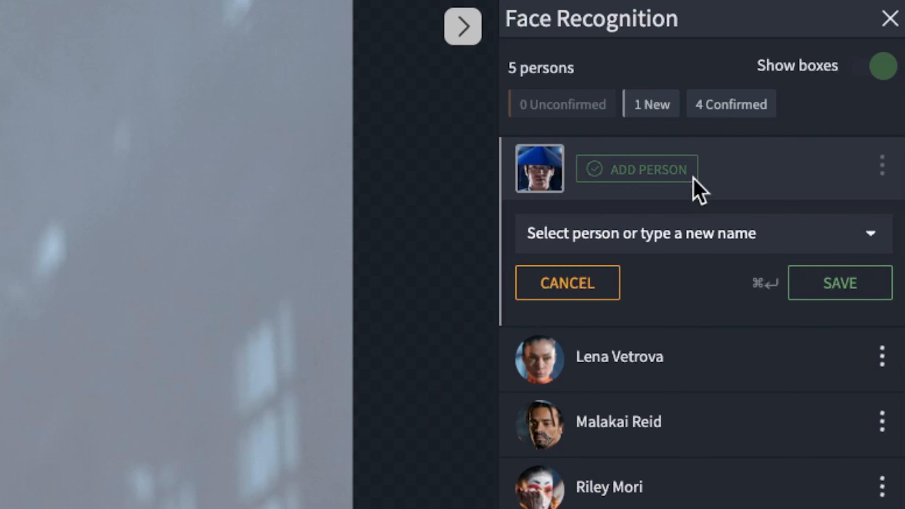
{"action": "left_click", "coordinate": [696, 229]}
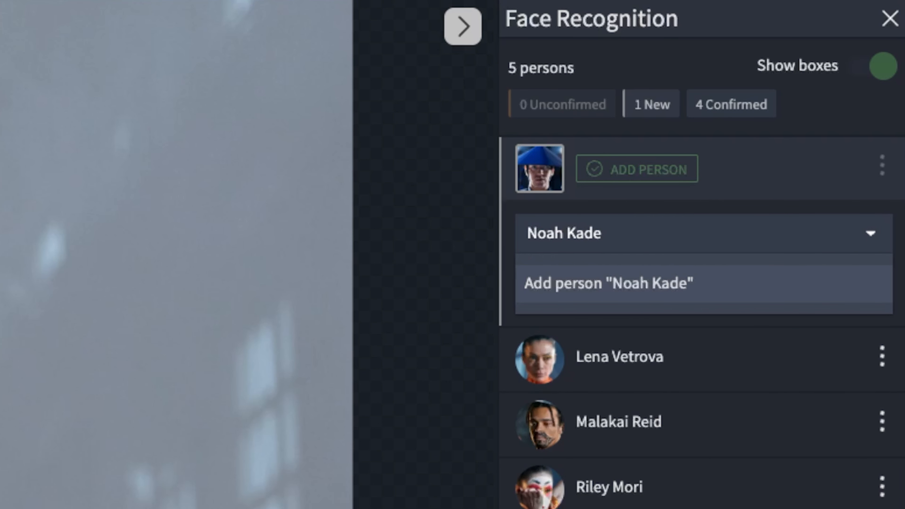
{"action": "left_click", "coordinate": [743, 291]}
{"action": "left_click", "coordinate": [889, 297]}
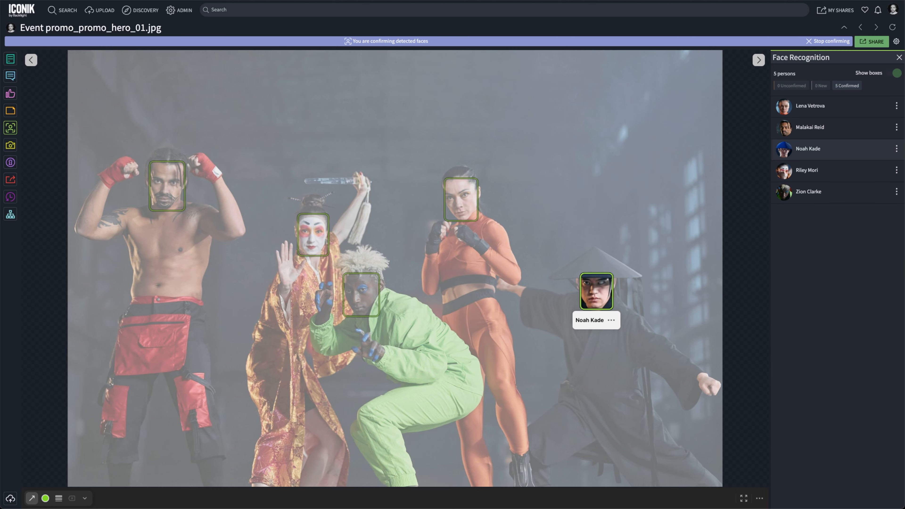
Step: Stop confirming the hero image, open the promo_campaign_05.jpg portrait of the man in the green suit, and confirm his suggested match
{"action": "left_click", "coordinate": [844, 41]}
{"action": "left_click", "coordinate": [844, 27]}
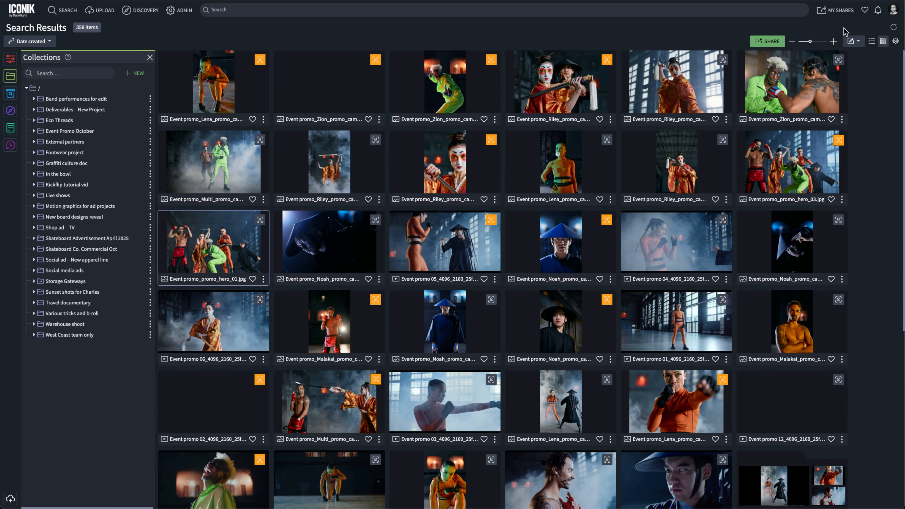
{"action": "left_click", "coordinate": [330, 67]}
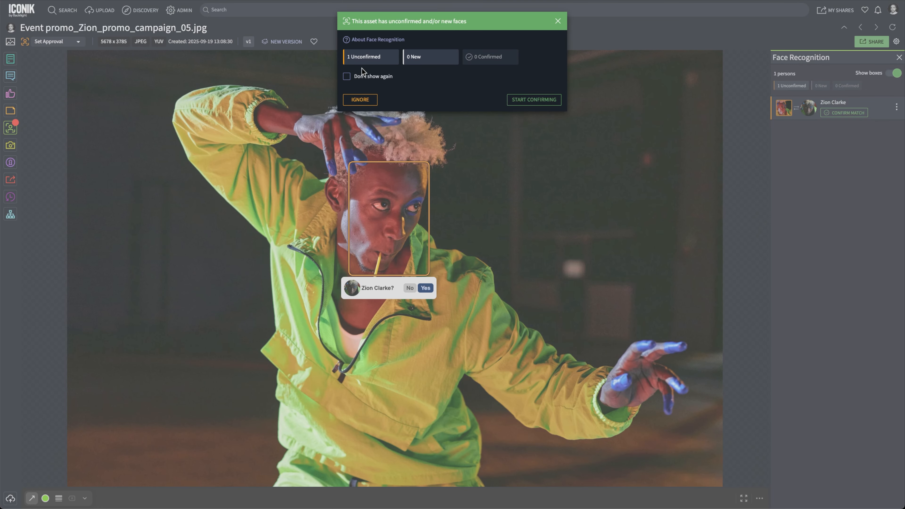
{"action": "left_click", "coordinate": [532, 101]}
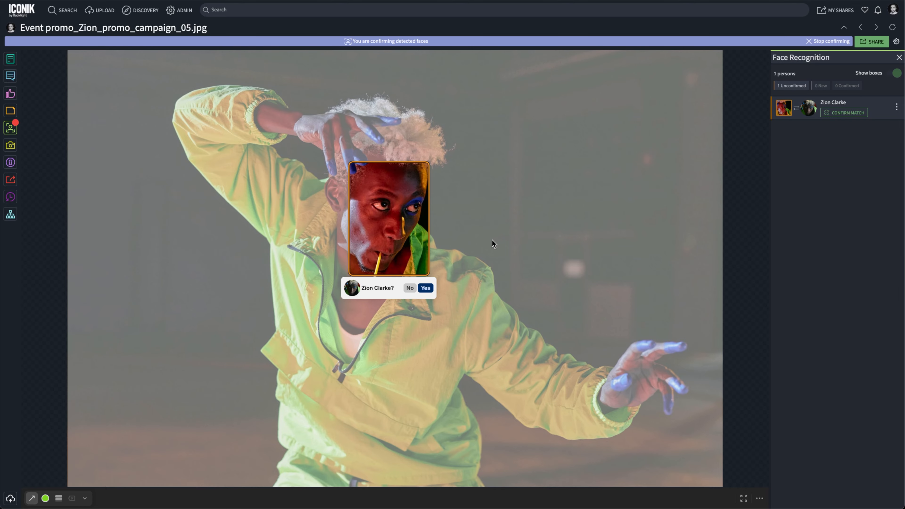
{"action": "left_click", "coordinate": [426, 288]}
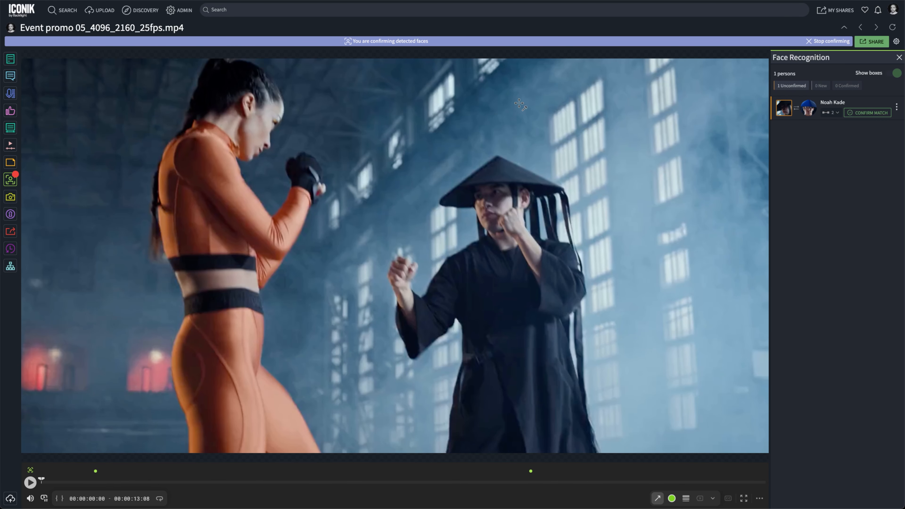
Step: Review both timeline appearances of the man in the conical hat in Event promo 05_4096_2160_25fps.mp4 and confirm his suggested match
{"action": "left_click", "coordinate": [96, 471]}
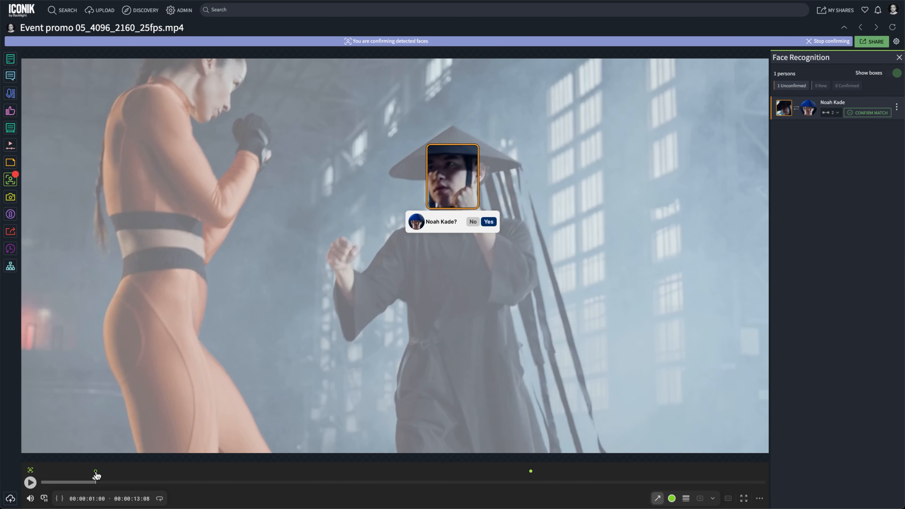
{"action": "left_click", "coordinate": [531, 471]}
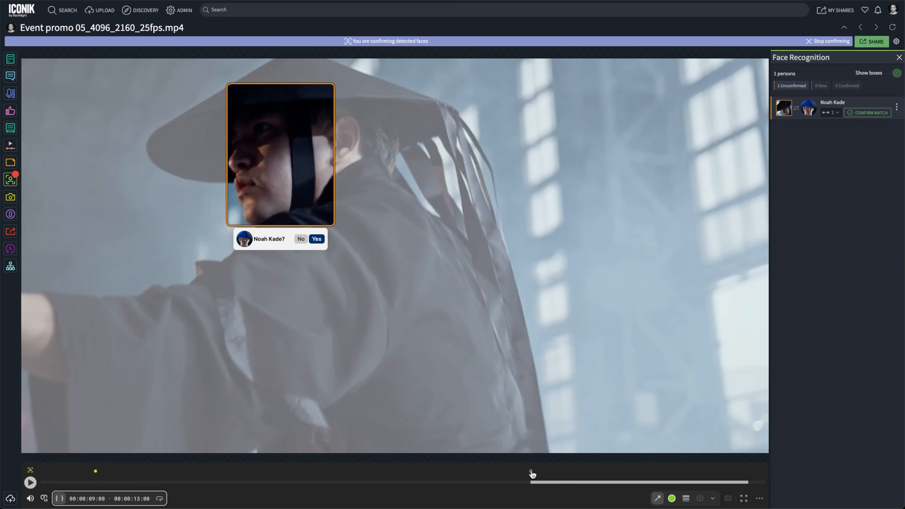
{"action": "left_click", "coordinate": [316, 238]}
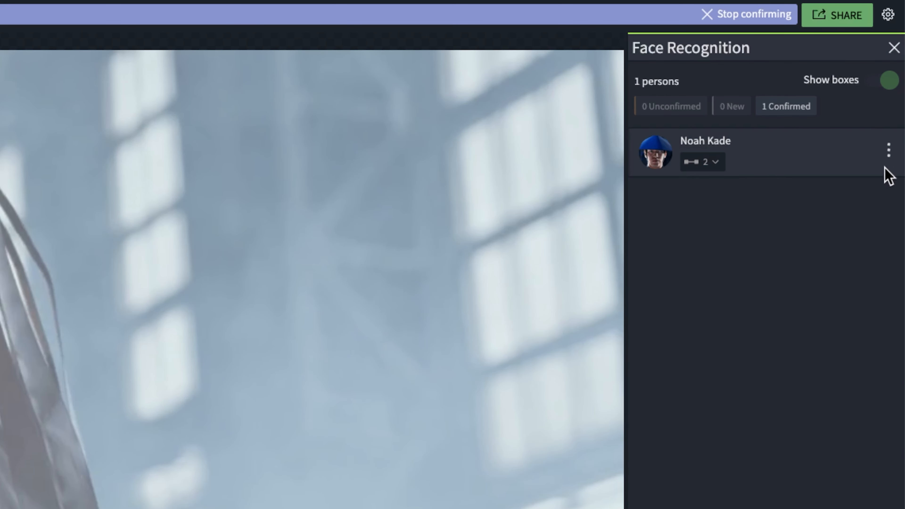
Step: View the face recognition profile of the person confirmed in the video
{"action": "left_click", "coordinate": [889, 149]}
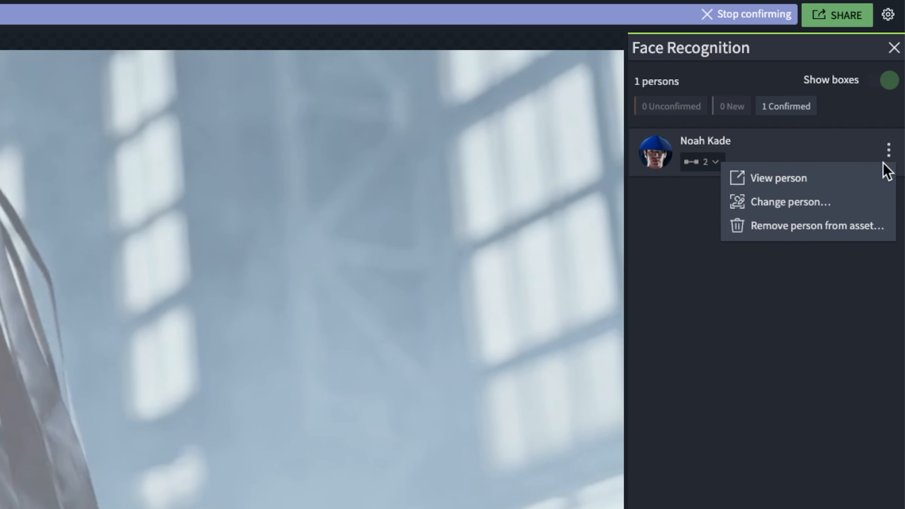
{"action": "left_click", "coordinate": [872, 177]}
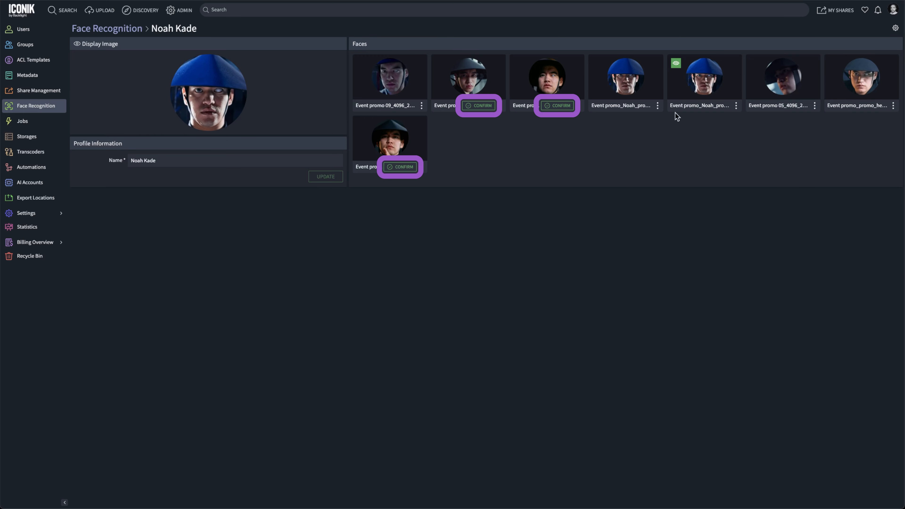
Step: Confirm the three remaining suggested faces in the profile and set the face resting its chin on a hand as the display image
{"action": "left_click", "coordinate": [569, 108]}
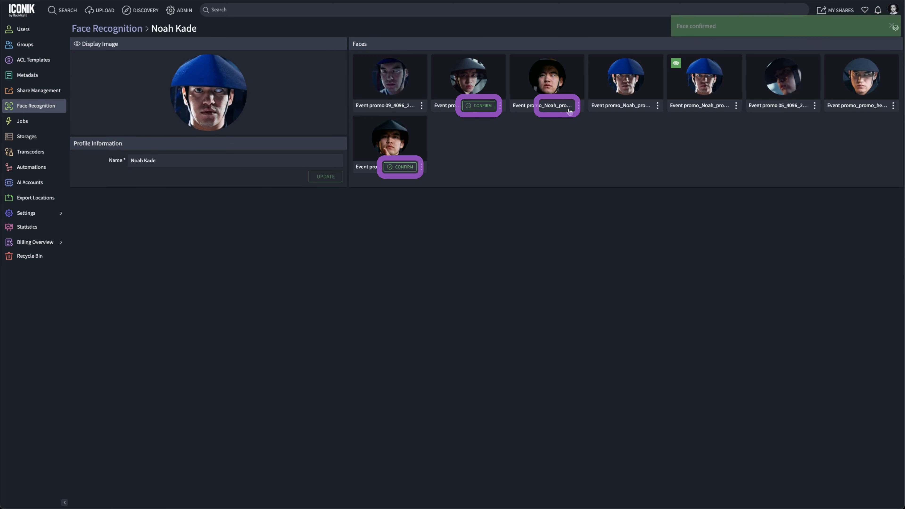
{"action": "left_click", "coordinate": [489, 107]}
{"action": "left_click", "coordinate": [412, 167]}
{"action": "left_click", "coordinate": [422, 167]}
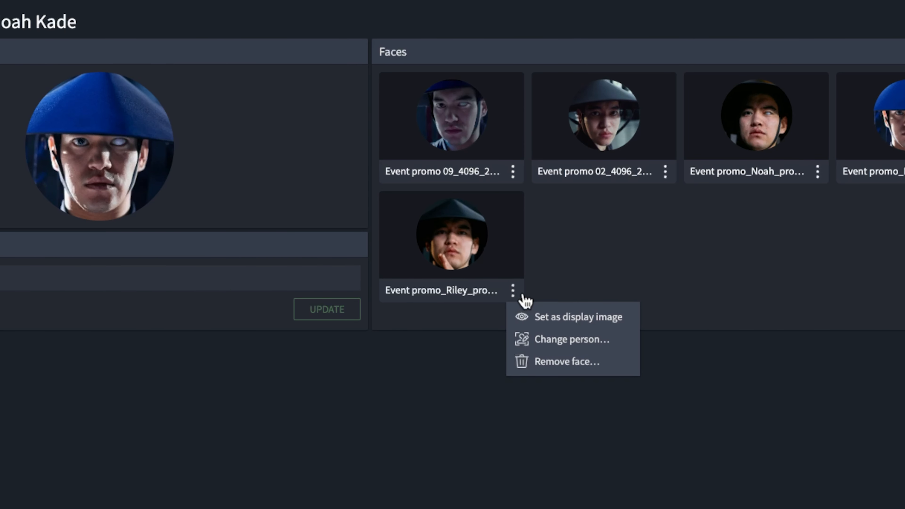
{"action": "left_click", "coordinate": [620, 317]}
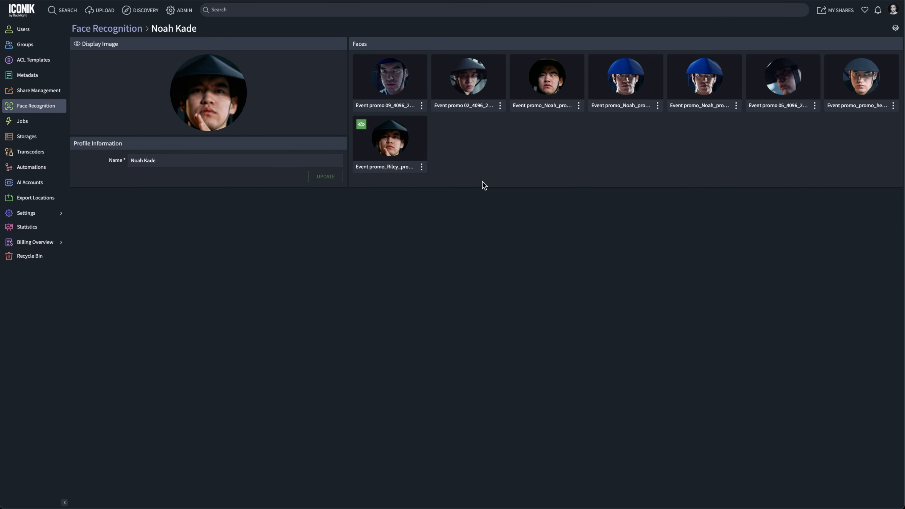
Step: Open the promo hero group image from the profile's faces and switch its face boxes off and back on
{"action": "left_click", "coordinate": [835, 106]}
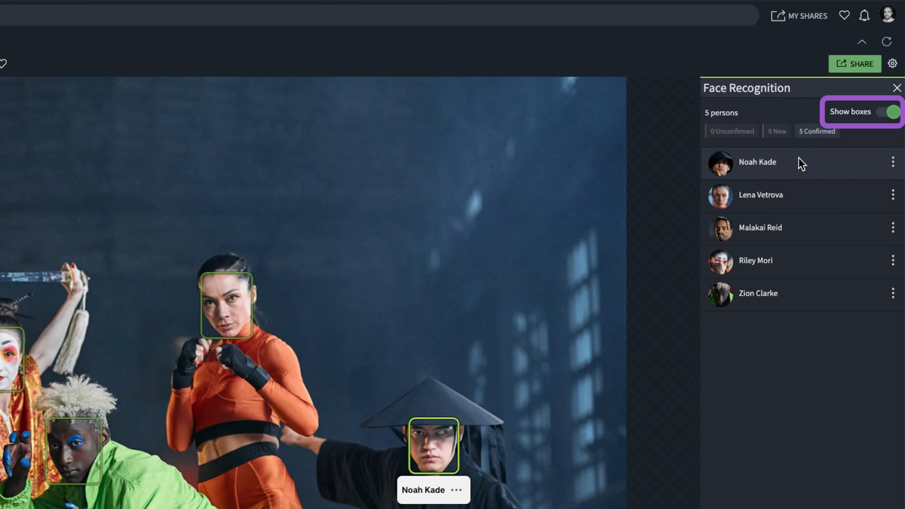
{"action": "left_click", "coordinate": [892, 116]}
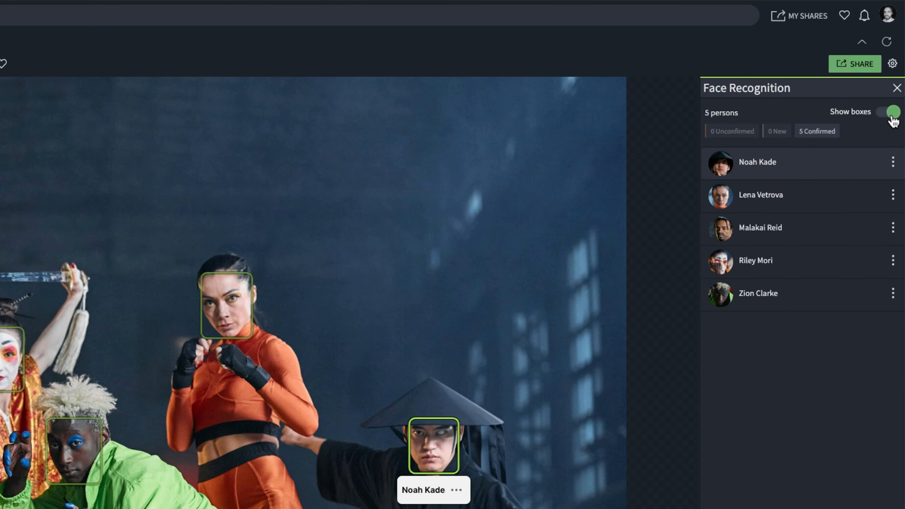
{"action": "left_click", "coordinate": [892, 115]}
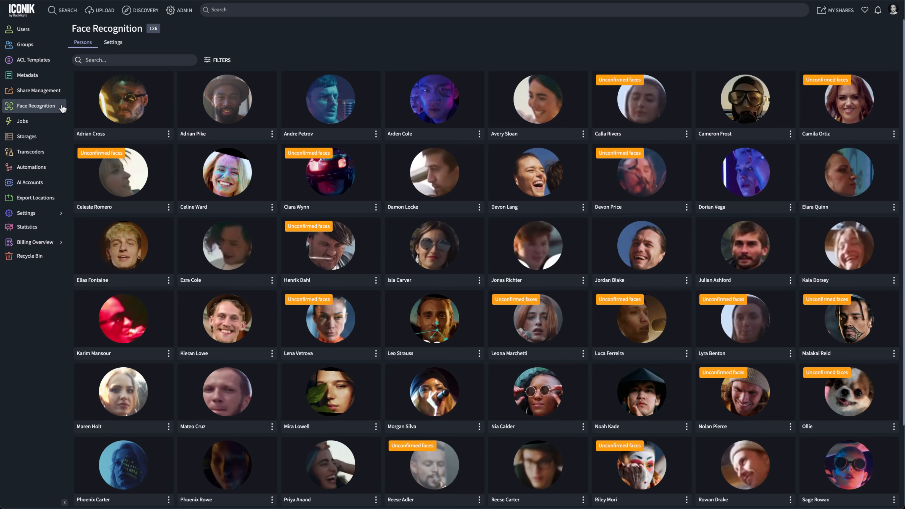
Step: Review the face recognition persons filtered by New status and by User confirmed status, clearing each filter
{"action": "left_click", "coordinate": [225, 66]}
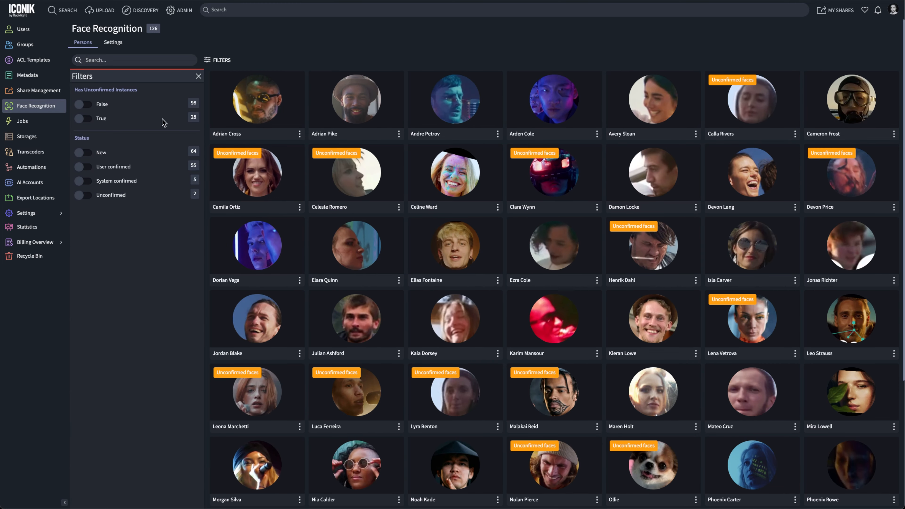
{"action": "left_click", "coordinate": [87, 153]}
{"action": "left_click", "coordinate": [87, 152]}
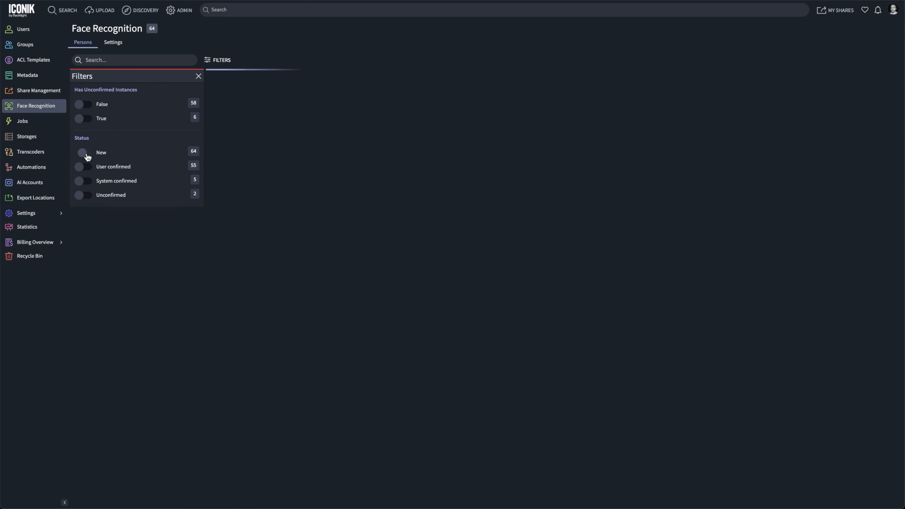
{"action": "left_click", "coordinate": [87, 167]}
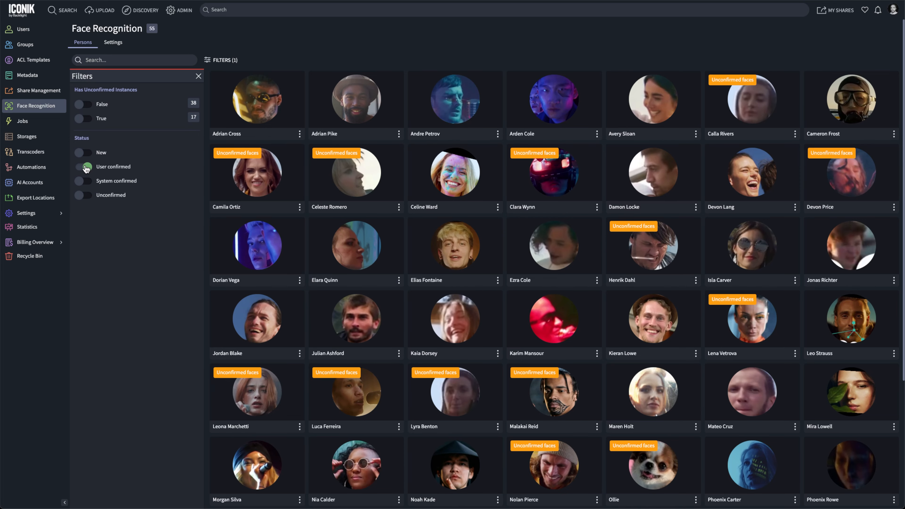
{"action": "left_click", "coordinate": [87, 167]}
Step: Filter the persons to those with unconfirmed instances and open the profile of the woman in white-and-red face makeup
{"action": "left_click", "coordinate": [86, 118]}
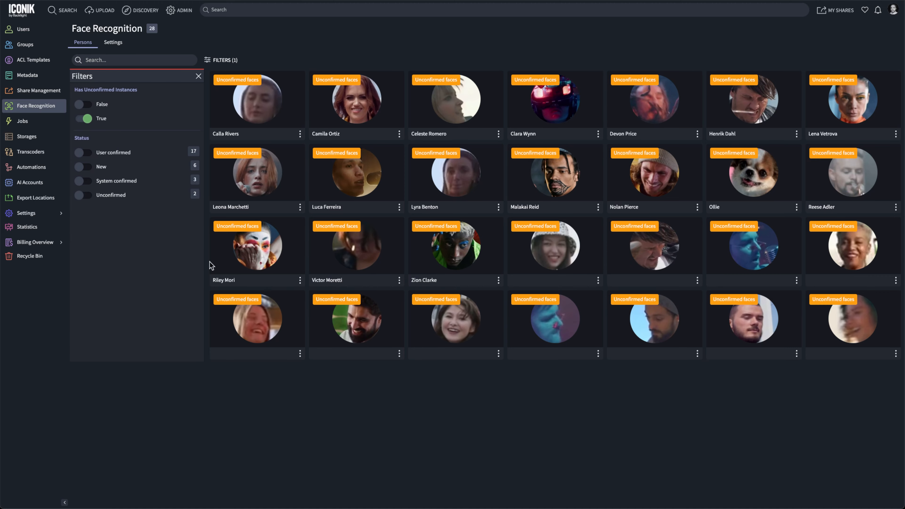
{"action": "left_click", "coordinate": [226, 282]}
{"action": "left_click", "coordinate": [715, 107]}
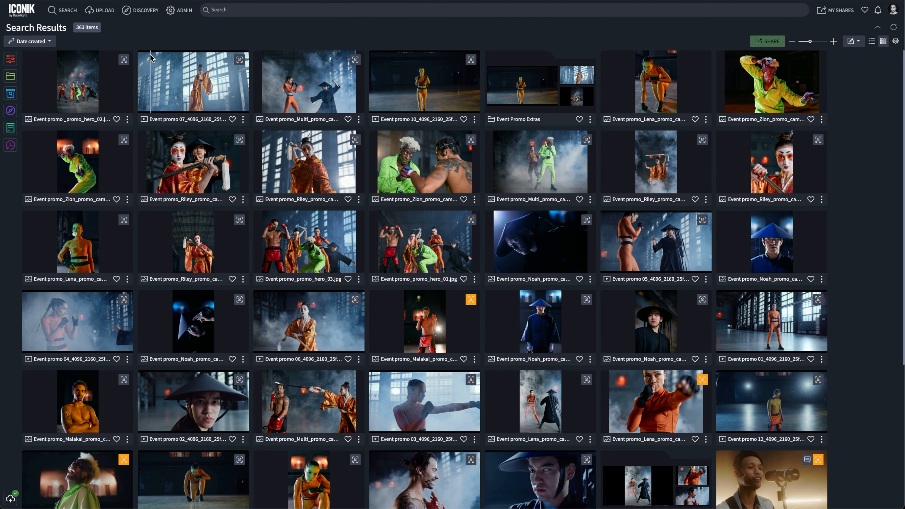
Step: Filter the search results by person to assets showing the woman in white-and-red face makeup
{"action": "left_click", "coordinate": [11, 60]}
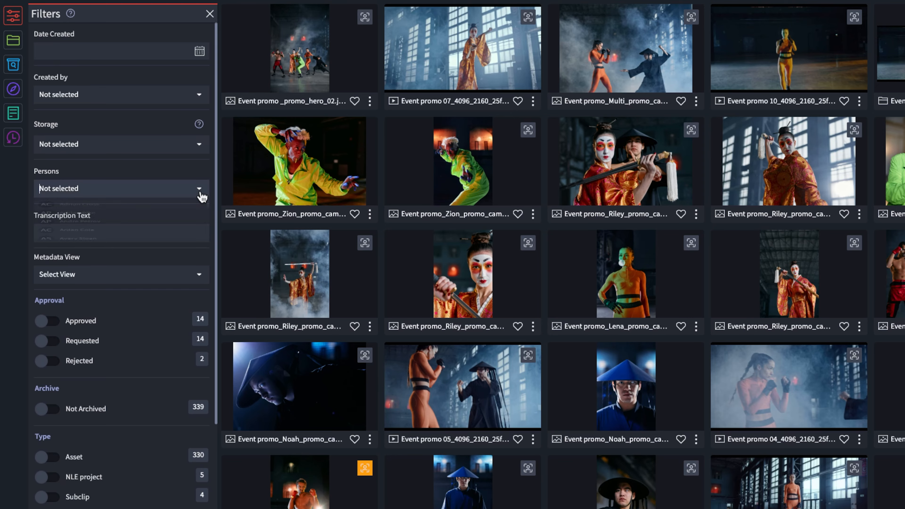
{"action": "left_click", "coordinate": [146, 184]}
{"action": "type", "text": "riley"}
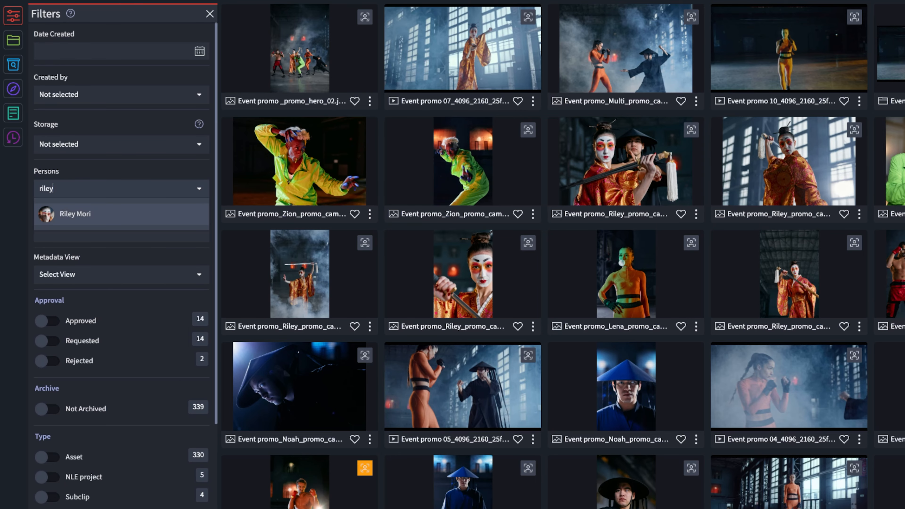
{"action": "left_click", "coordinate": [196, 213]}
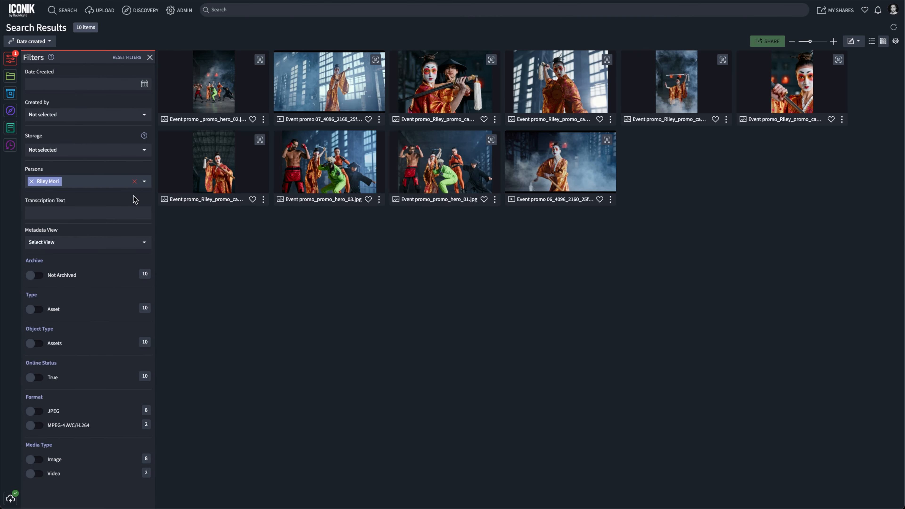
Step: Add the man in the green suit and the woman in the orange outfit to the persons filter
{"action": "type", "text": "zion"}
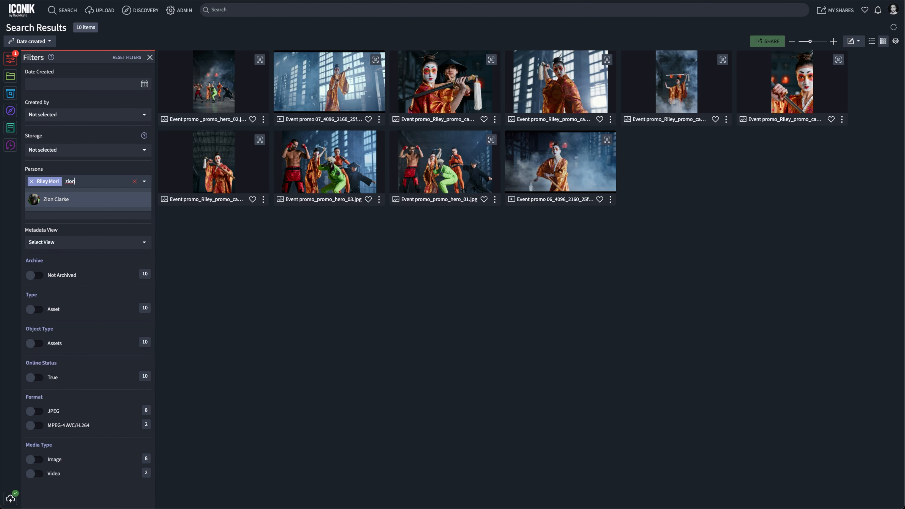
{"action": "key", "text": "Return"}
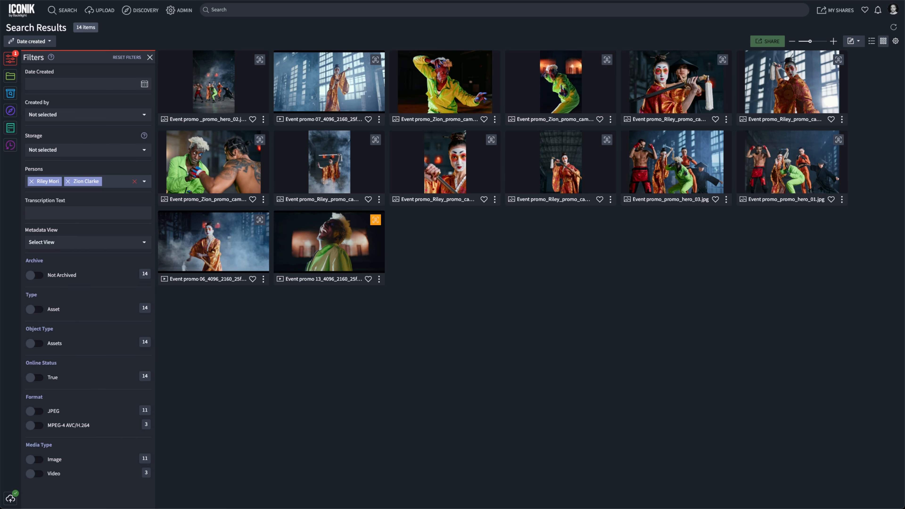
{"action": "type", "text": "lena"}
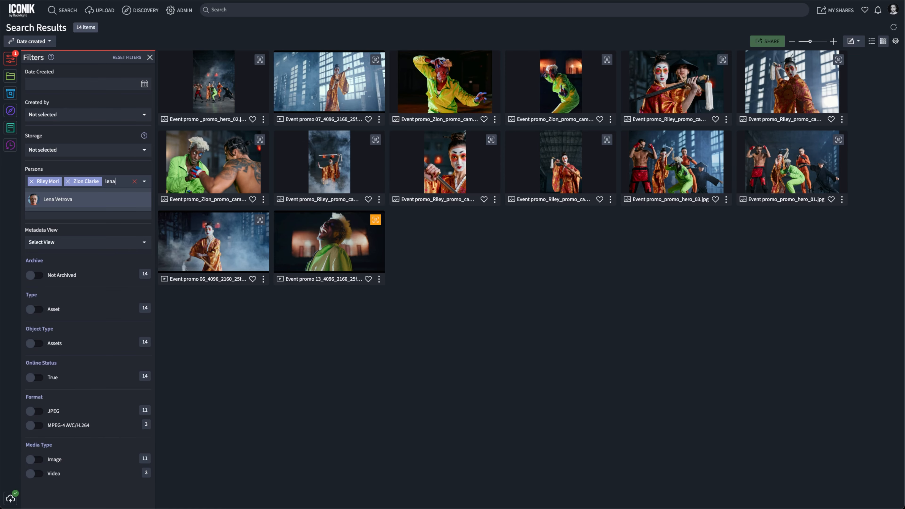
{"action": "key", "text": "Return"}
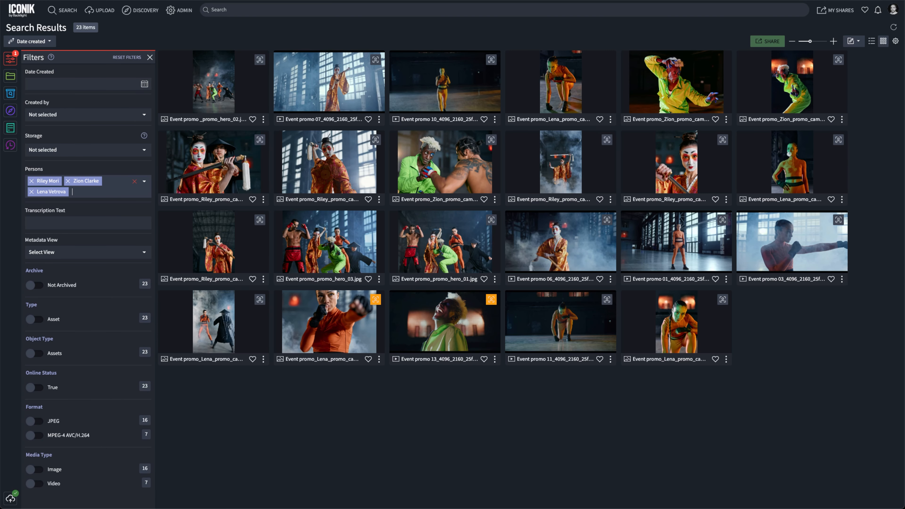